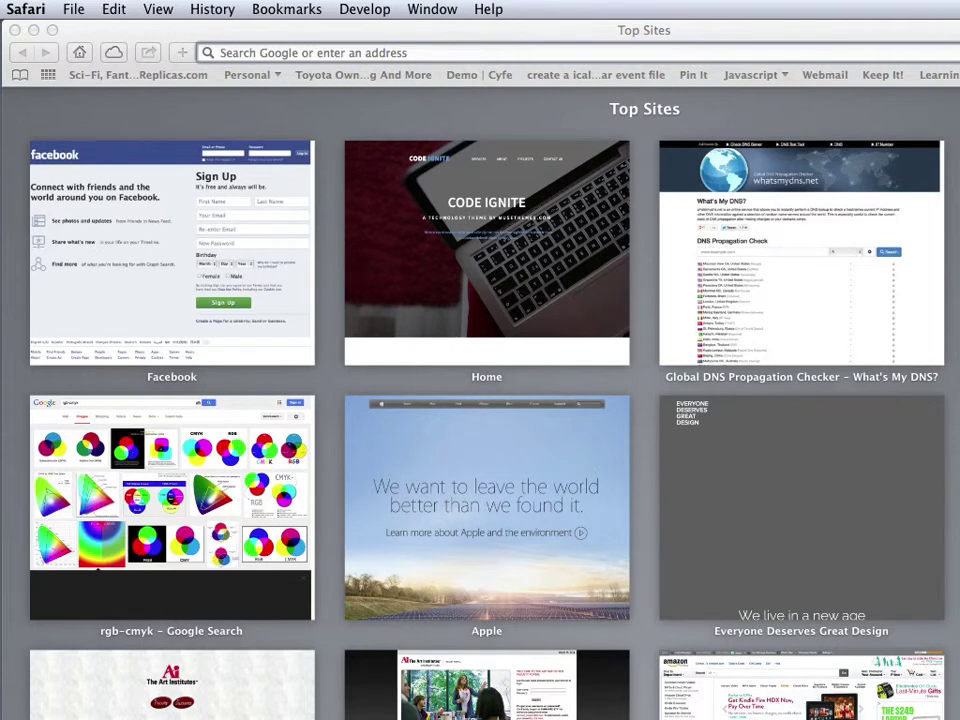
# Fit the Safari window to the screen and load muse.adobe.com
pyautogui.moveTo(959, 719); pyautogui.dragTo(953, 710)
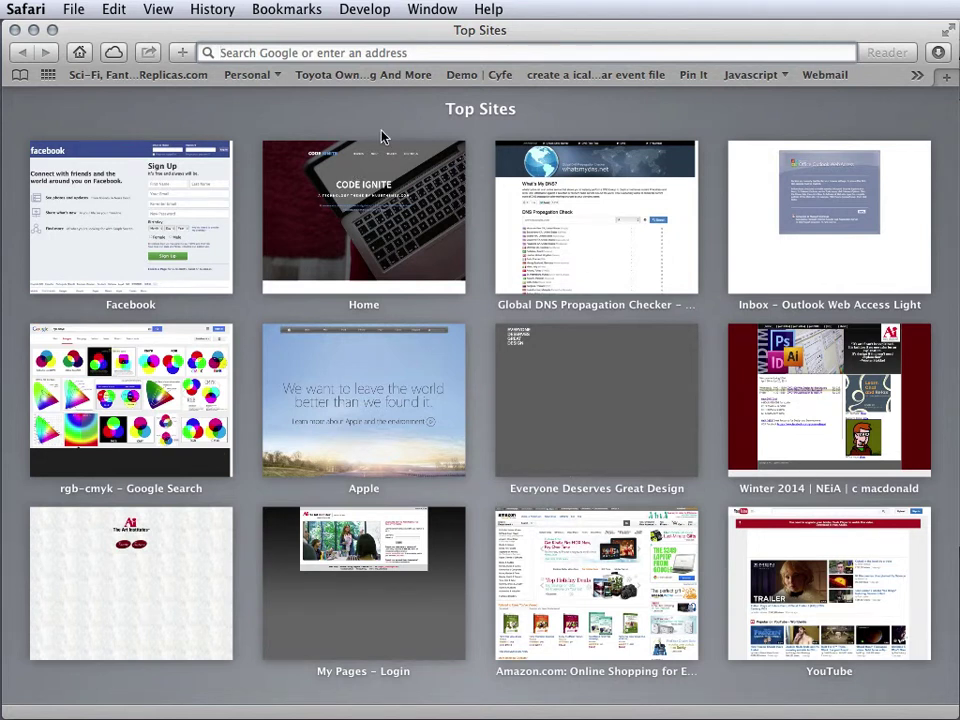
pyautogui.click(383, 53)
pyautogui.write('muse')
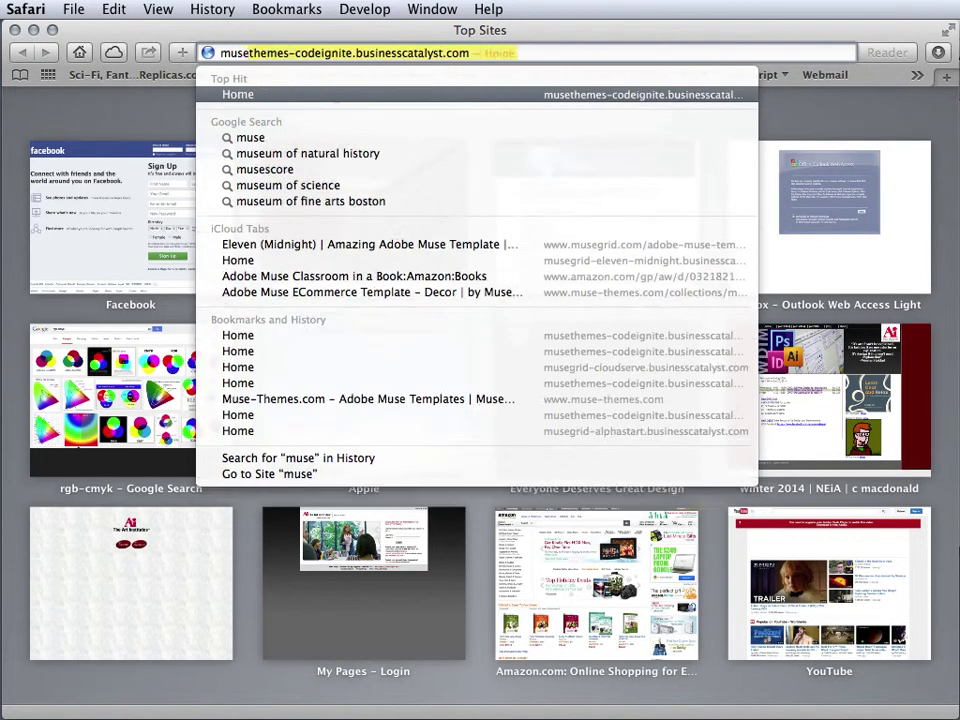
pyautogui.write('.adobe.com')
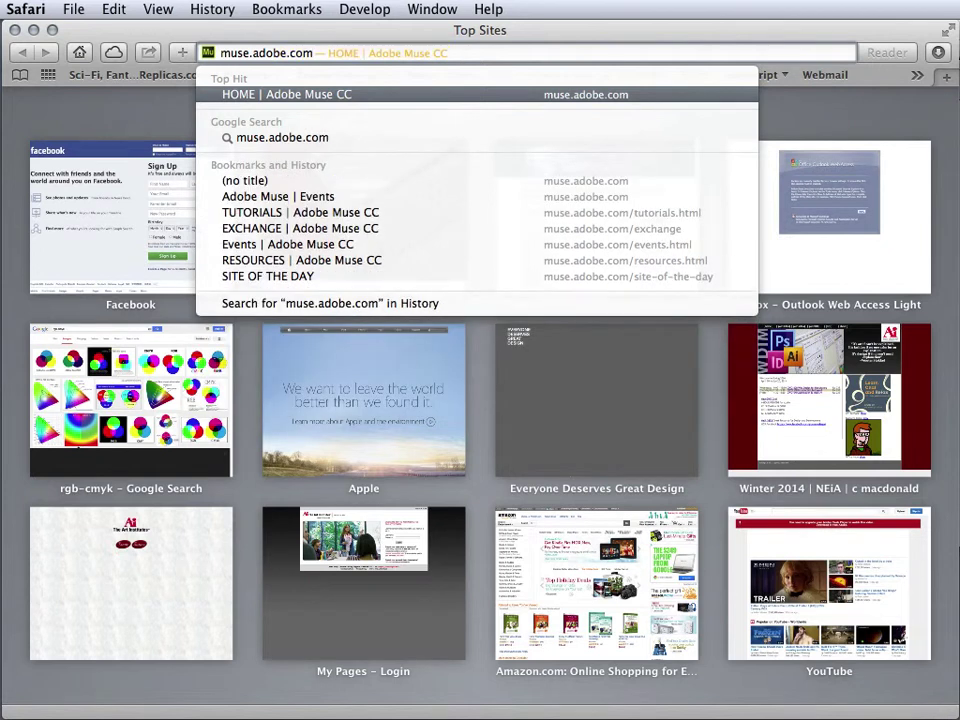
pyautogui.press('Return')
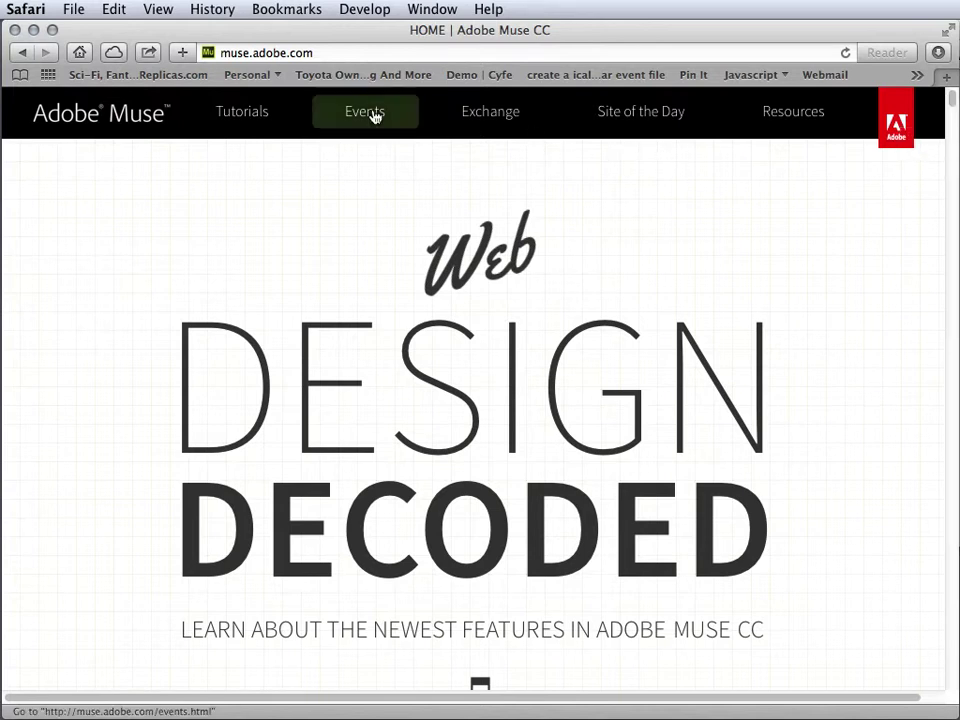
# Open the Muse Tutorials page and scroll through it
pyautogui.click(250, 113)
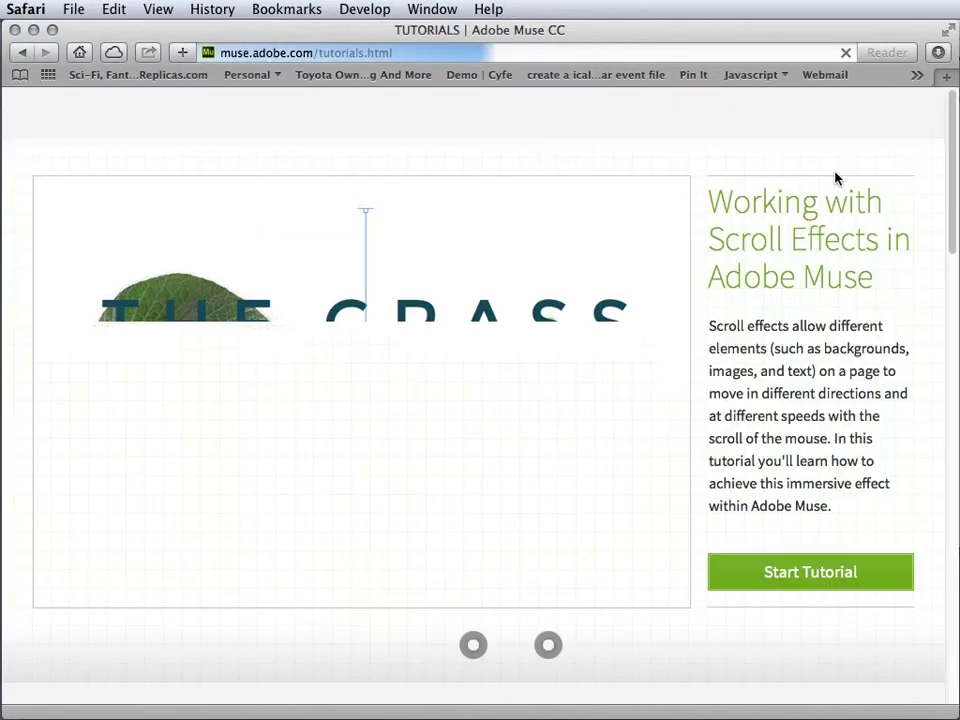
pyautogui.scroll(-5, 938, 228)
pyautogui.scroll(-10, 938, 228)
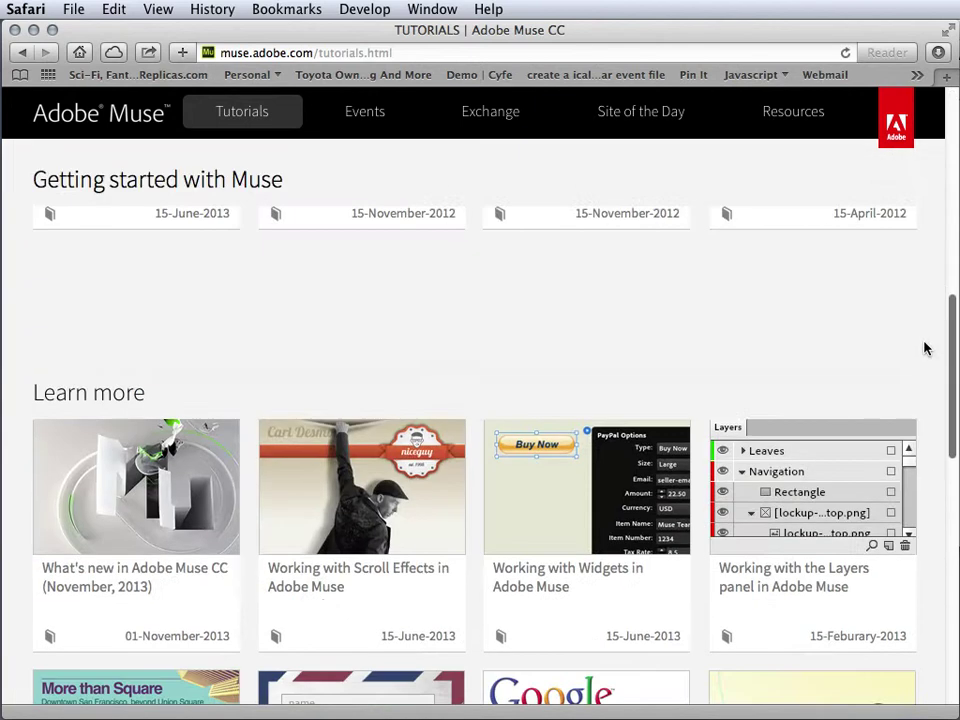
pyautogui.scroll(8, 922, 273)
pyautogui.scroll(5, 922, 273)
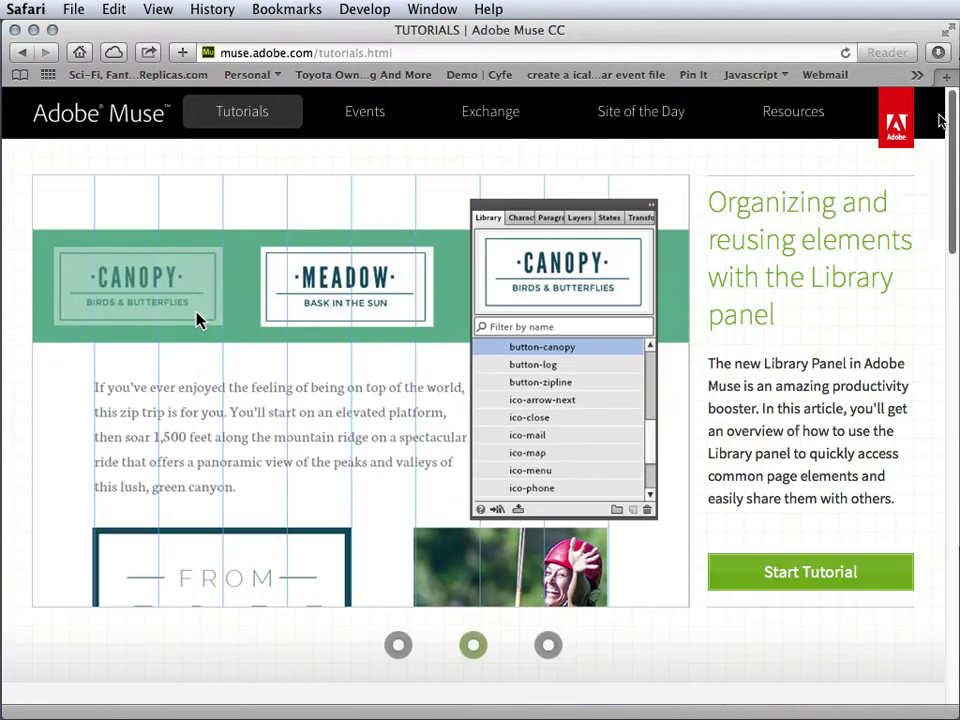
# On the Events page, highlight the Building Click-Through Prototypes description, then go to Exchange
pyautogui.click(377, 118)
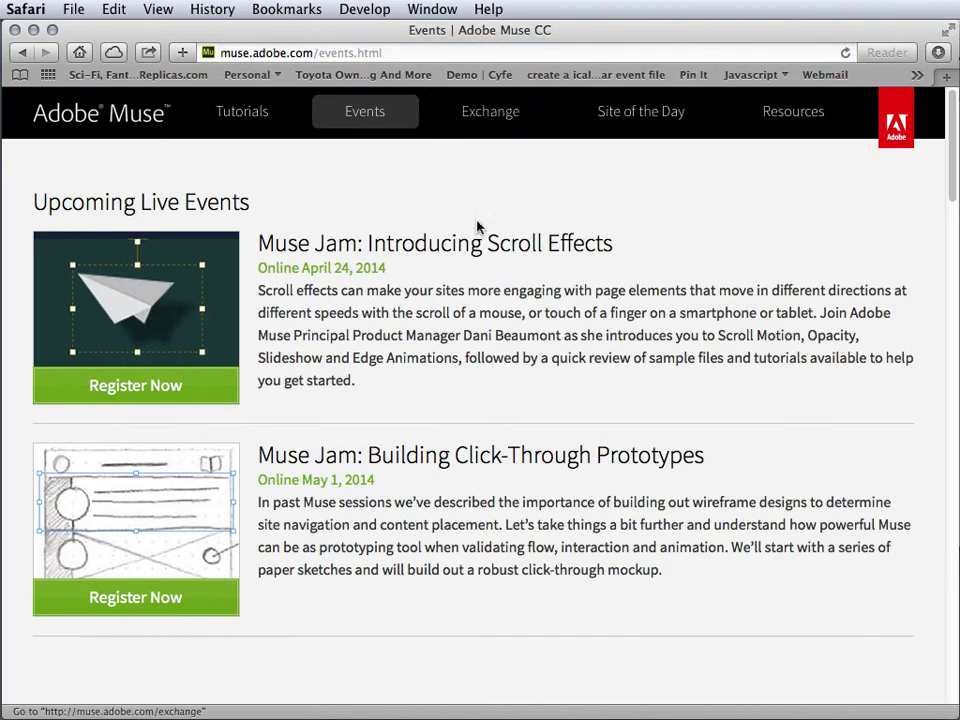
pyautogui.moveTo(704, 455); pyautogui.dragTo(249, 443)
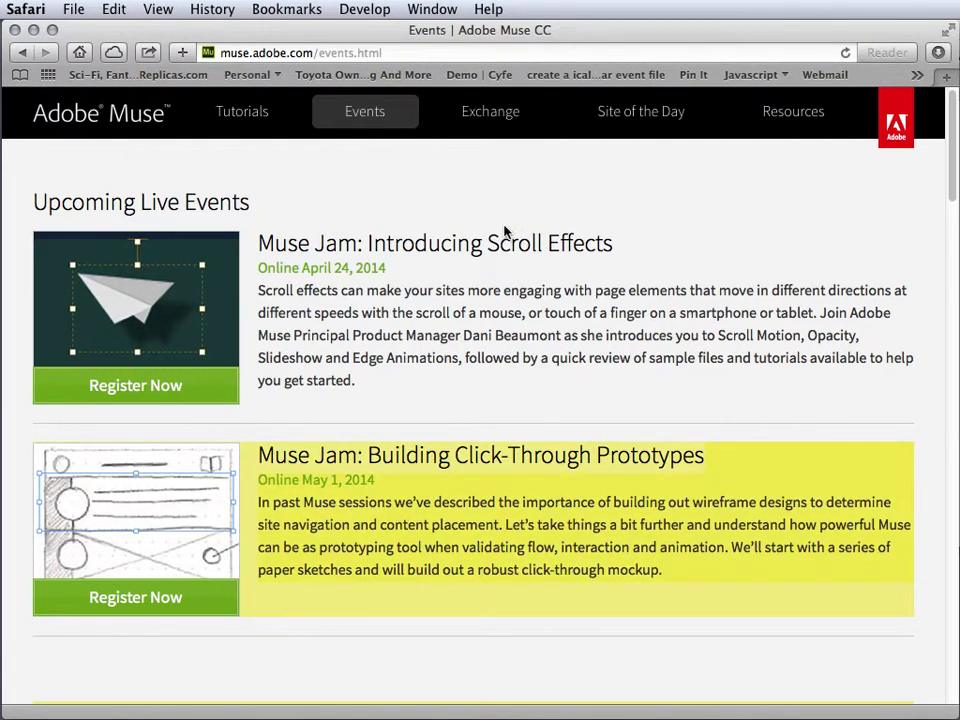
pyautogui.click(485, 116)
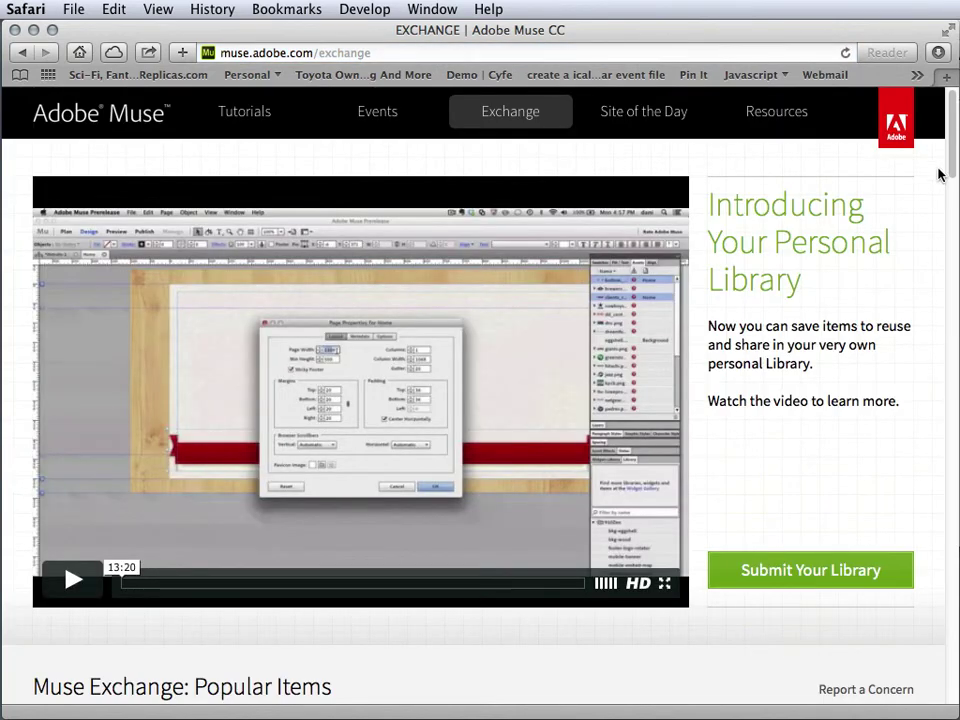
# Open the Andrew Prototypes library on the Exchange and download its items
pyautogui.moveTo(953, 168); pyautogui.dragTo(954, 245)
pyautogui.scroll(-3, 954, 245)
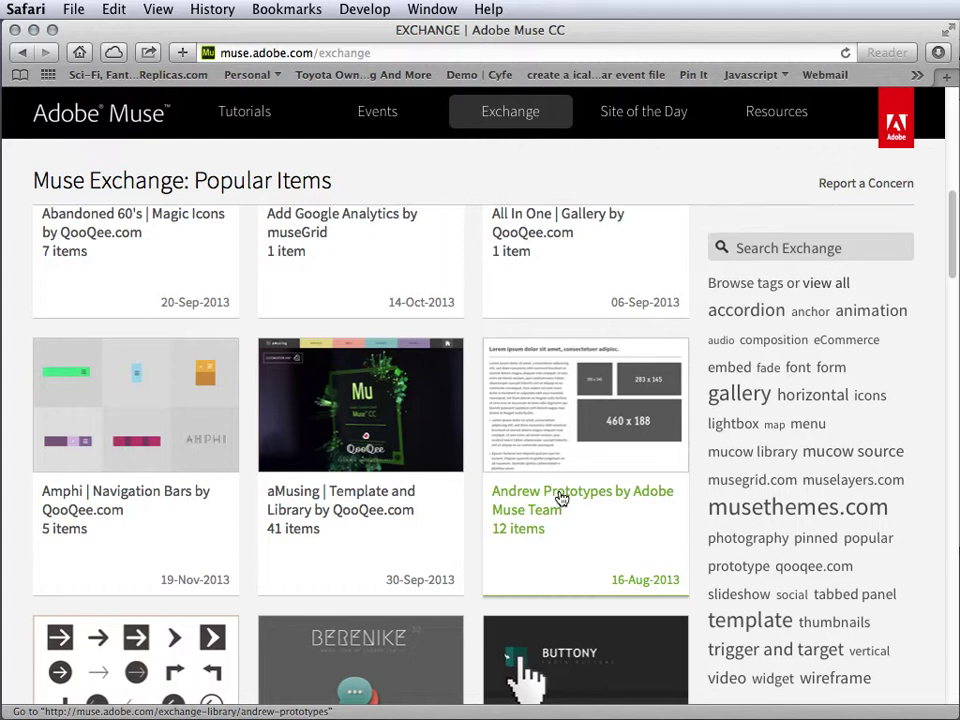
pyautogui.click(562, 499)
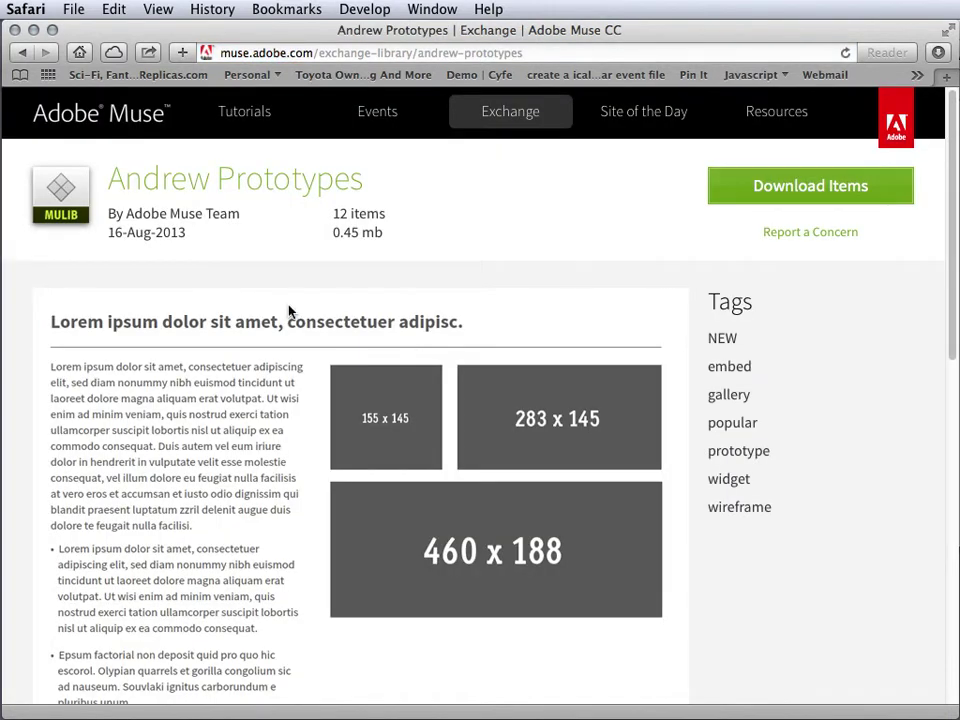
pyautogui.click(838, 200)
# Move Safari aside, enlarge the Muse window, and choose Create New Site
pyautogui.moveTo(10, 31); pyautogui.dragTo(897, 603)
pyautogui.moveTo(959, 601); pyautogui.dragTo(959, 719)
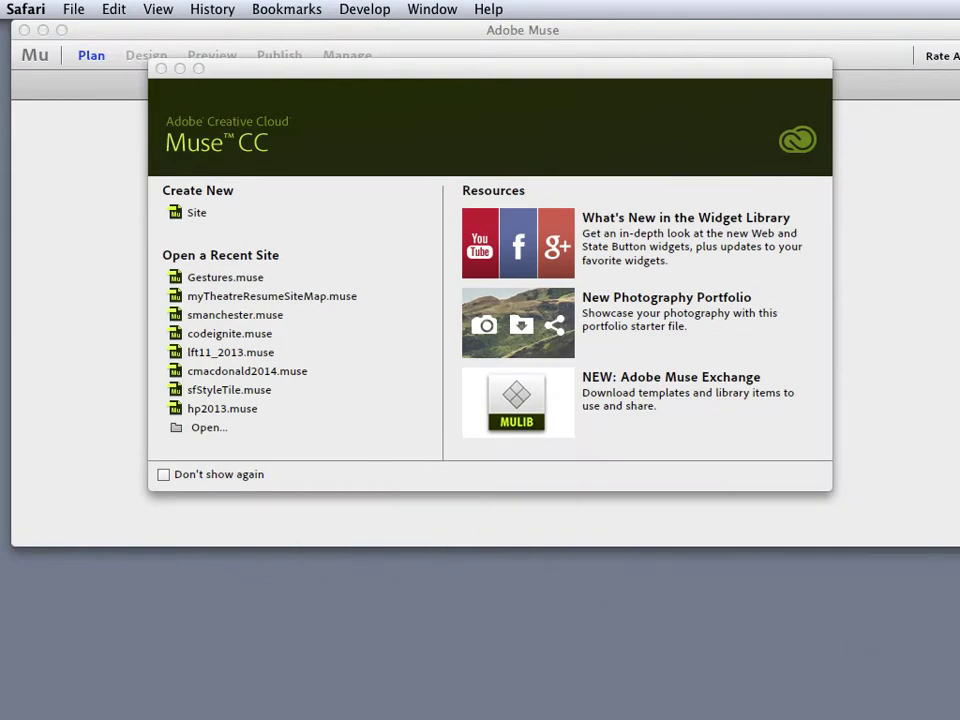
pyautogui.press('super+Tab')
pyautogui.moveTo(959, 545); pyautogui.dragTo(954, 713)
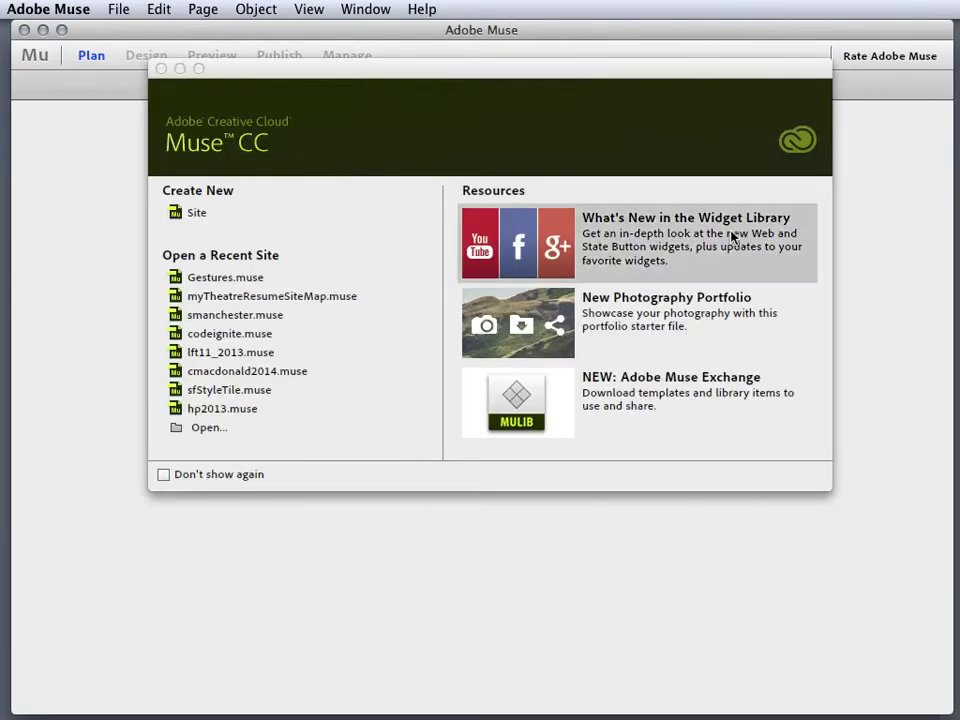
pyautogui.click(195, 216)
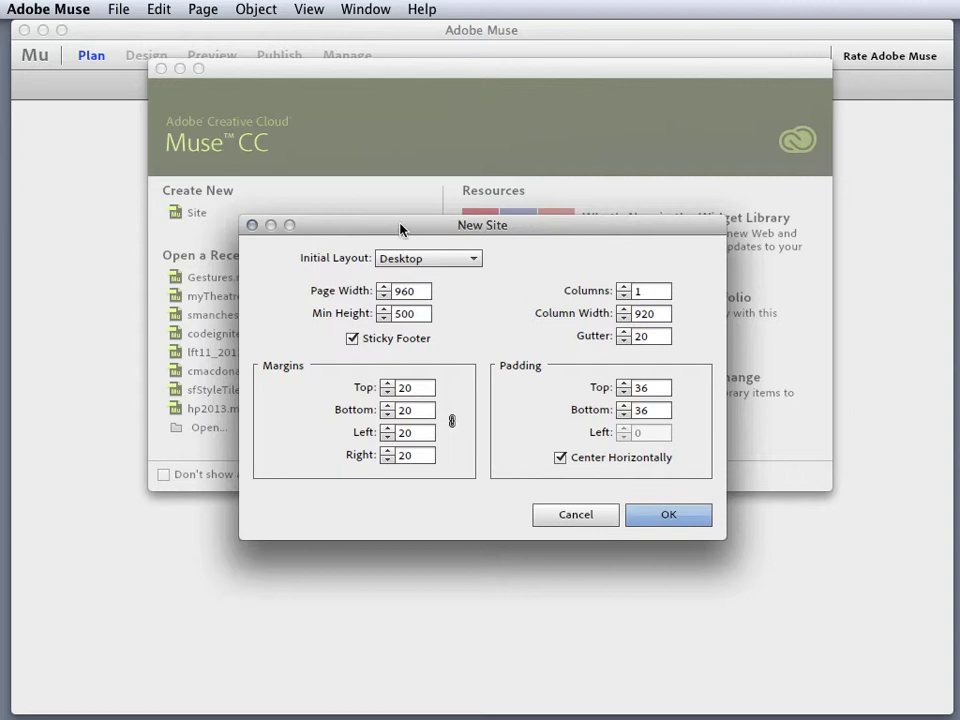
# Create the site with a Desktop initial layout and 3 columns
pyautogui.moveTo(400, 226); pyautogui.dragTo(450, 206)
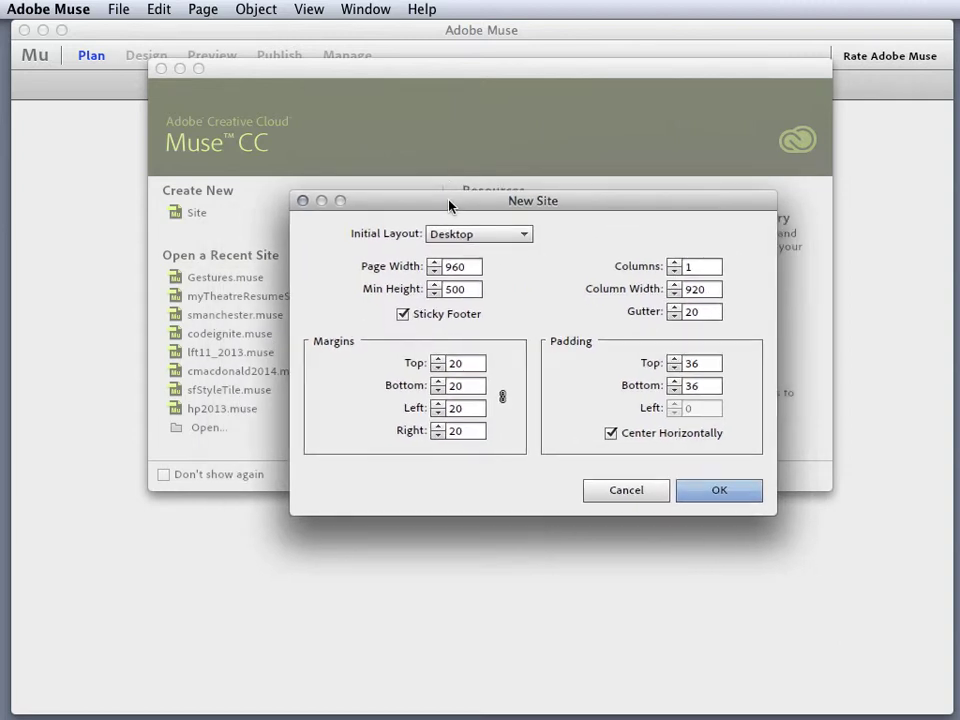
pyautogui.click(450, 237)
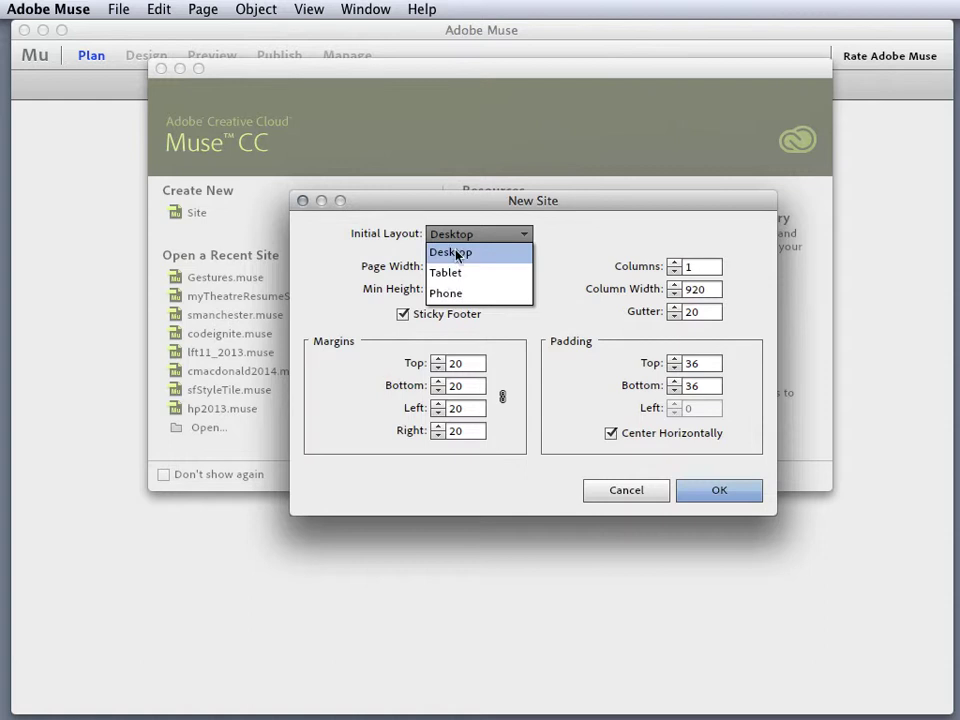
pyautogui.click(457, 254)
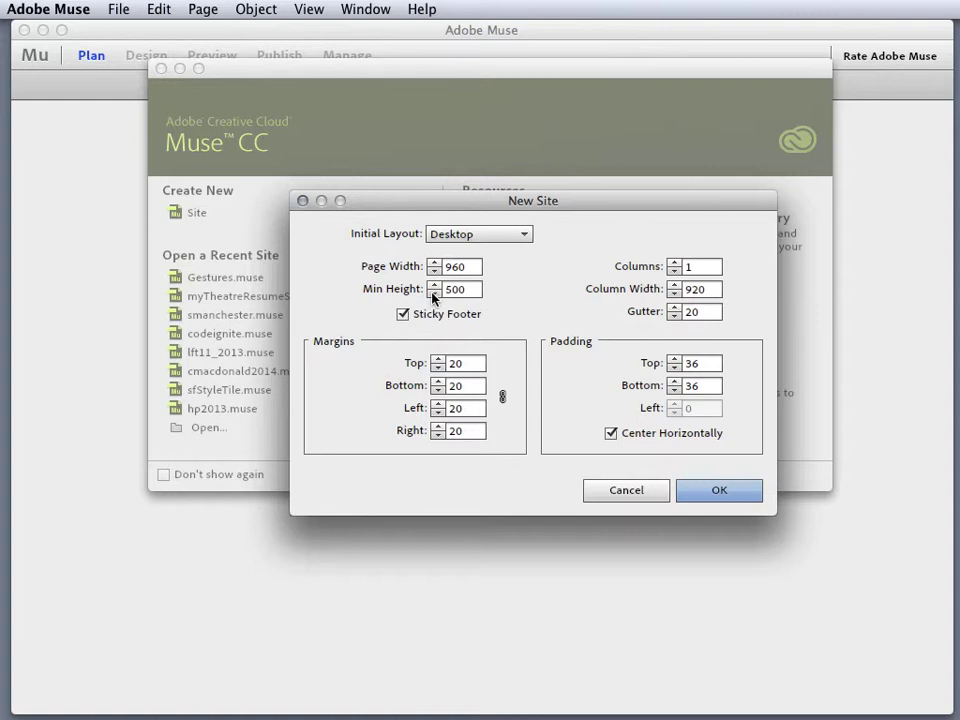
pyautogui.click(674, 264)
pyautogui.click(674, 264)
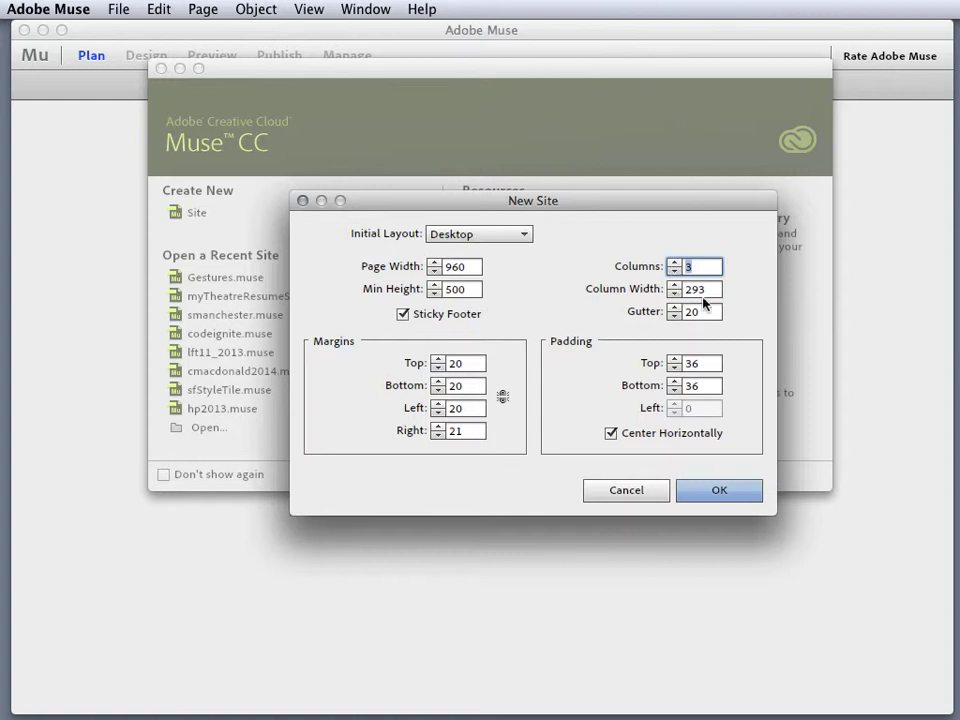
pyautogui.click(674, 270)
pyautogui.click(674, 270)
pyautogui.click(674, 264)
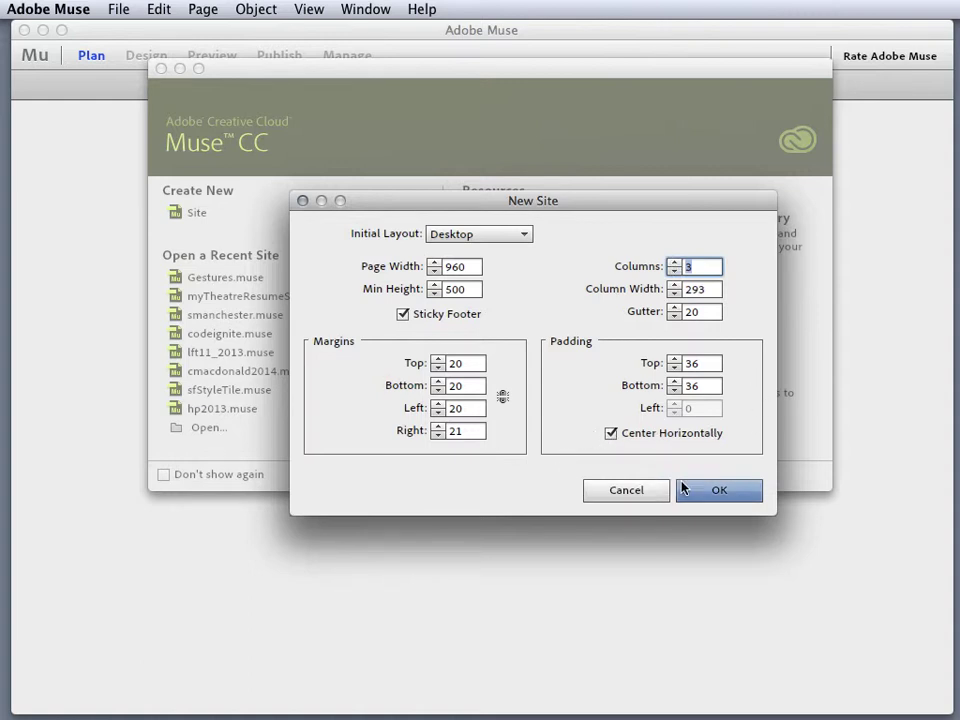
pyautogui.click(719, 490)
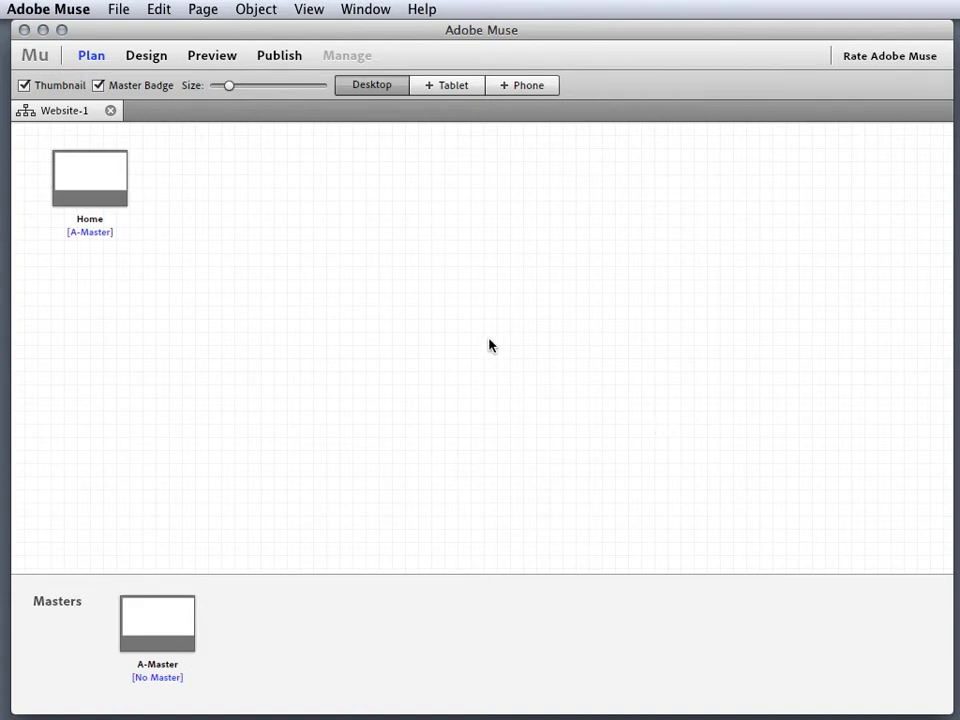
# Add a page named Menus after Home in the site plan
pyautogui.moveTo(139, 664)
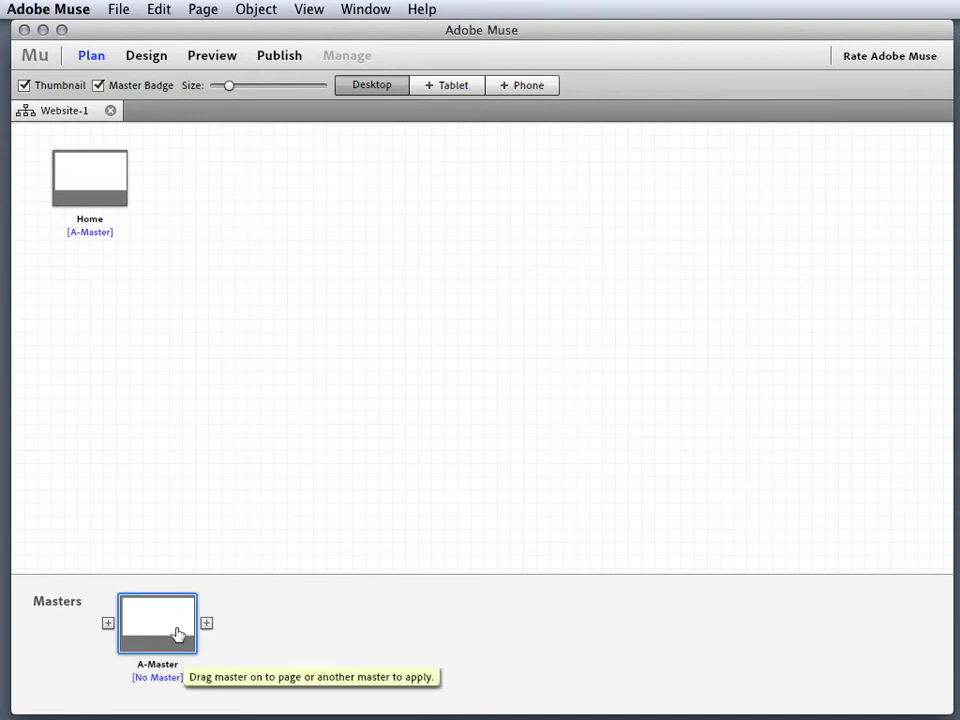
pyautogui.moveTo(101, 184)
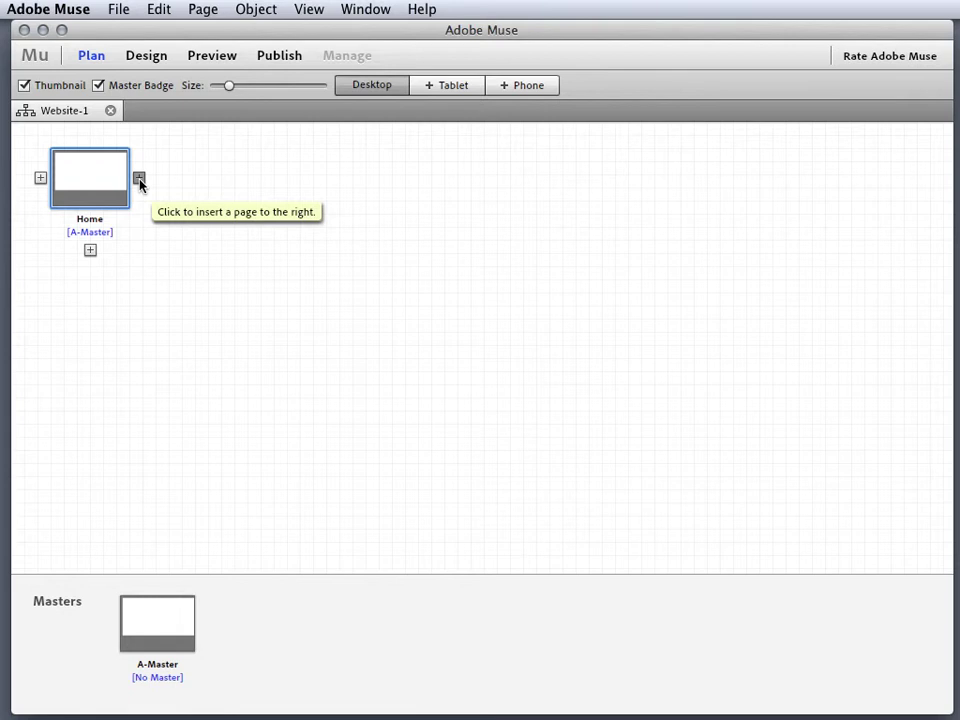
pyautogui.click(140, 180)
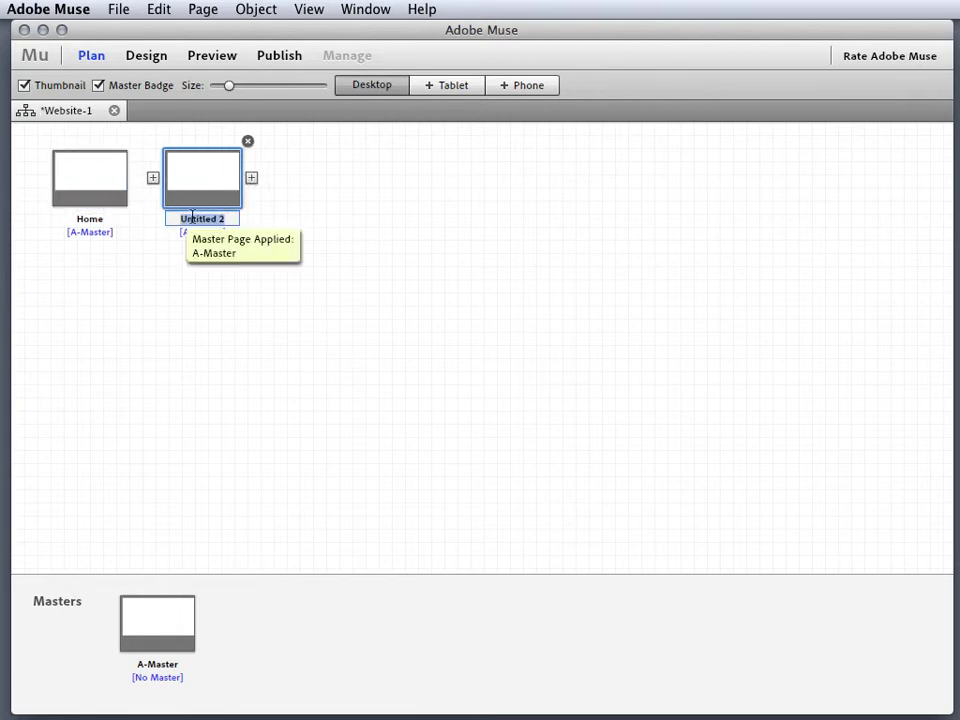
pyautogui.write('Menus')
pyautogui.press('Return')
# Add about and contact pages after Menus
pyautogui.click(252, 178)
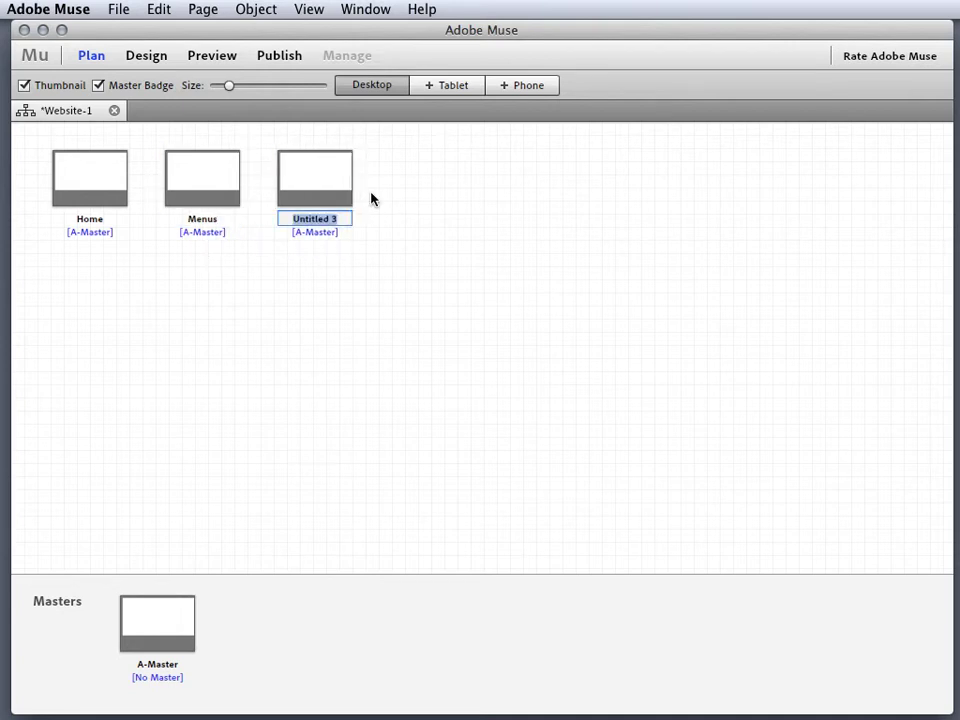
pyautogui.write('about')
pyautogui.click(365, 180)
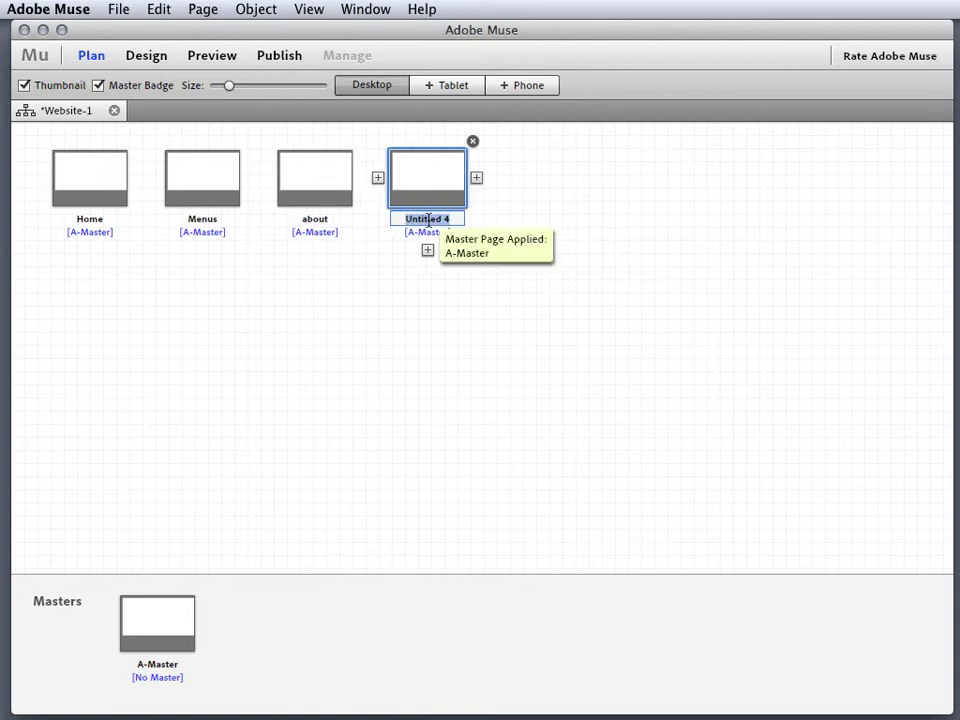
pyautogui.write('contact')
pyautogui.press('Return')
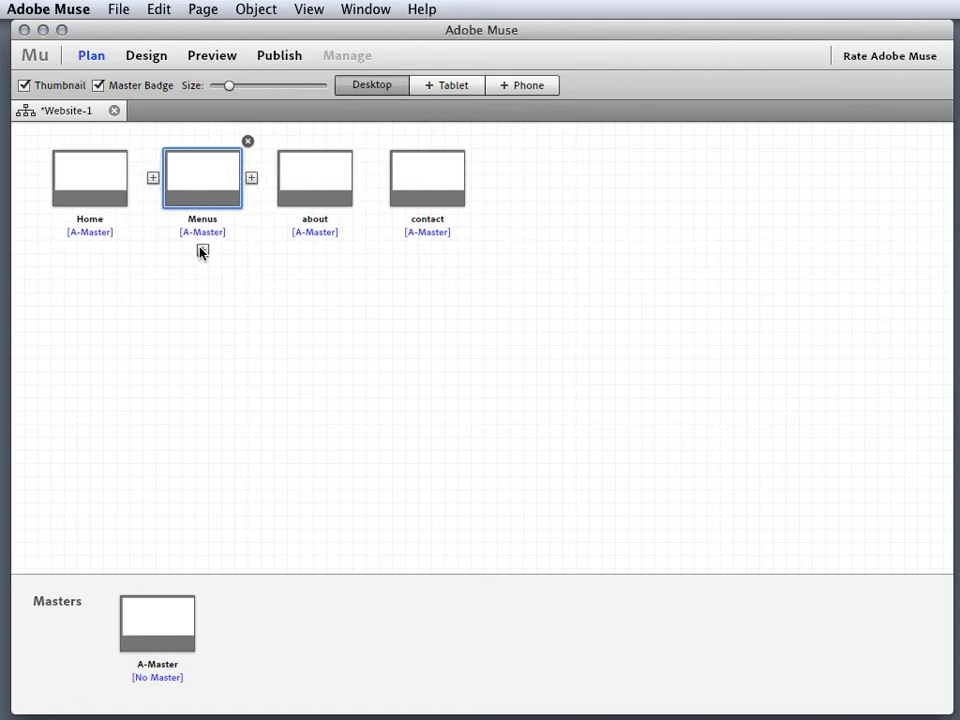
# Add dinner and breakfast as subpages under Menus
pyautogui.click(200, 251)
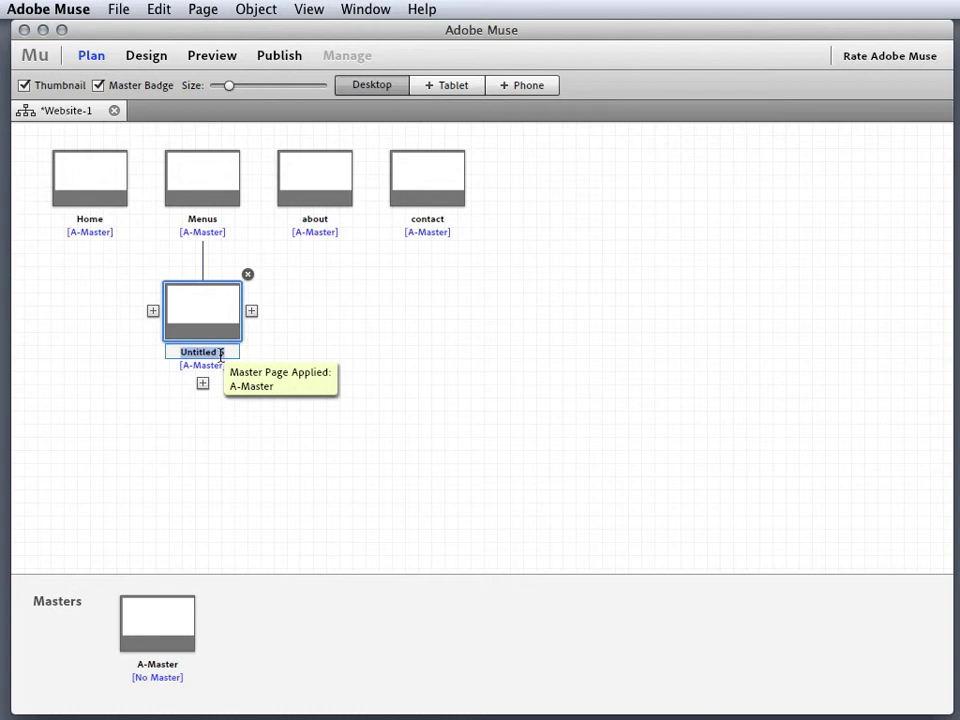
pyautogui.write('dinner')
pyautogui.press('Return')
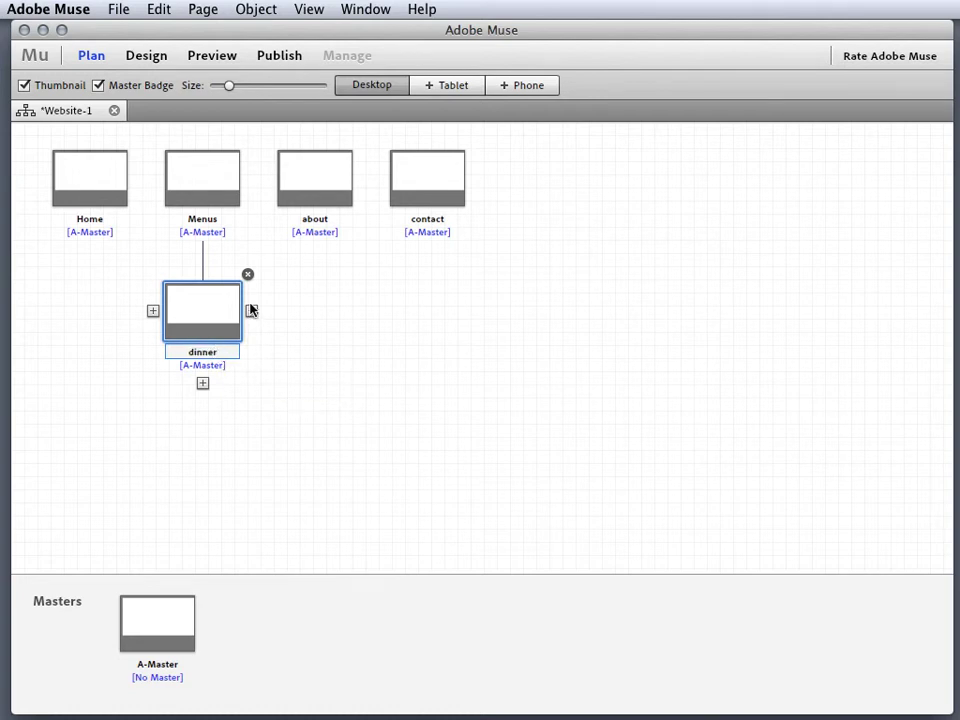
pyautogui.click(250, 310)
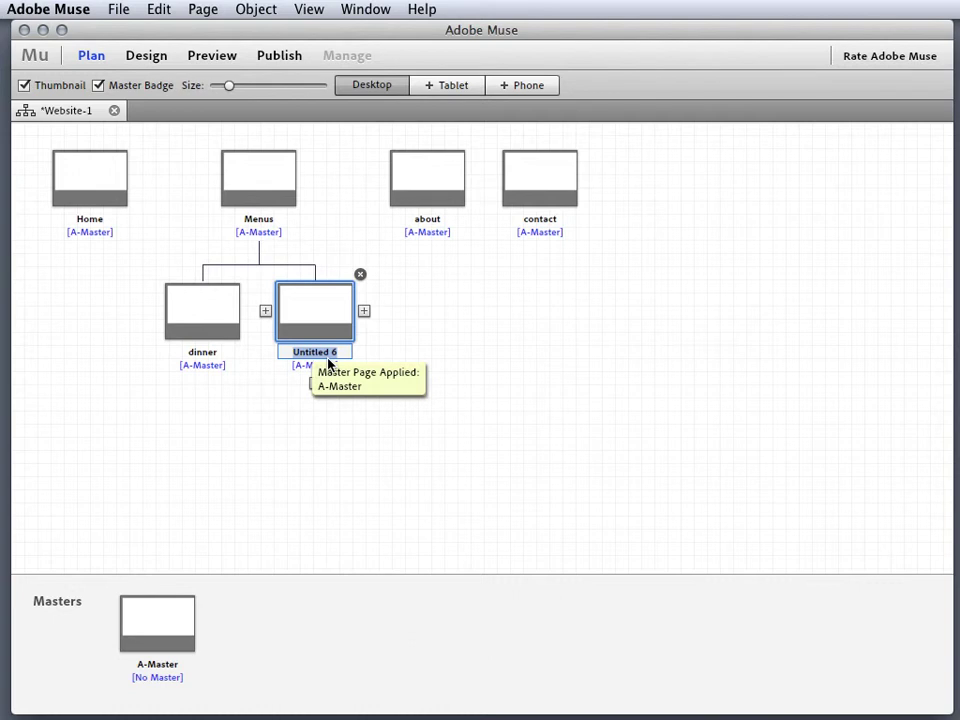
pyautogui.write('breakfast')
pyautogui.click(490, 389)
# Add lunch and banquet subpages after breakfast, fixing the banquet typo
pyautogui.click(363, 312)
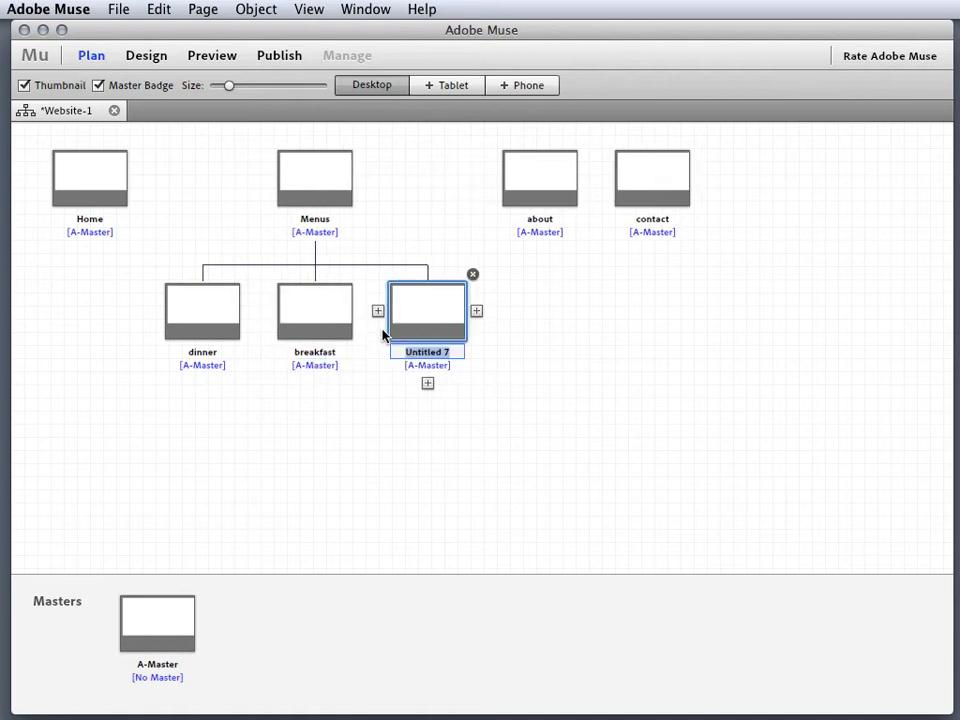
pyautogui.write('lunch')
pyautogui.click(503, 338)
pyautogui.click(476, 311)
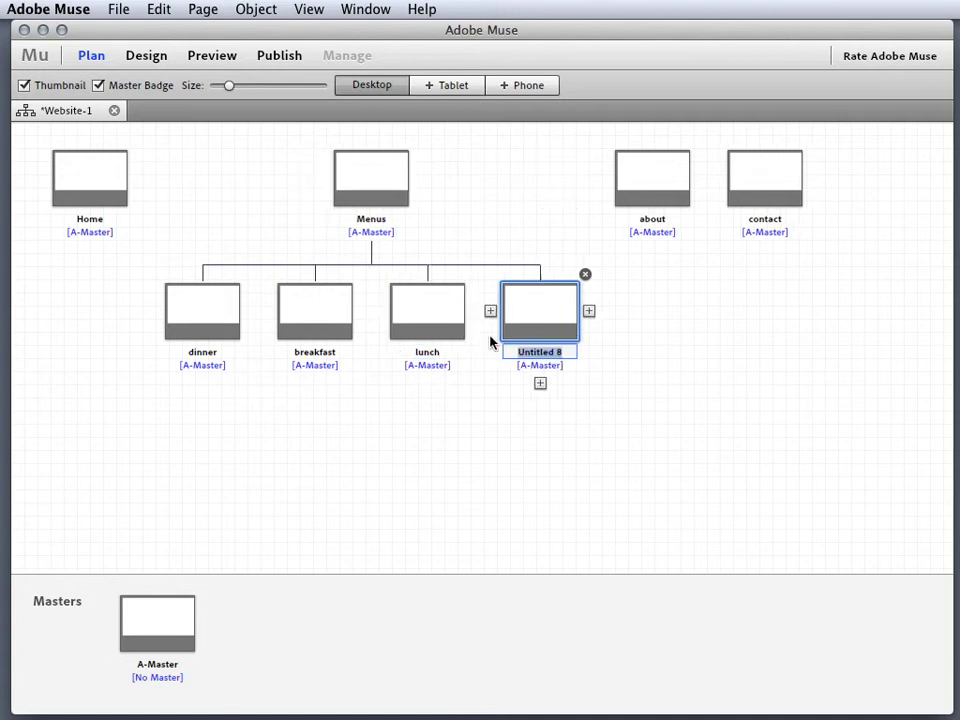
pyautogui.write('banquety')
pyautogui.press('BackSpace')
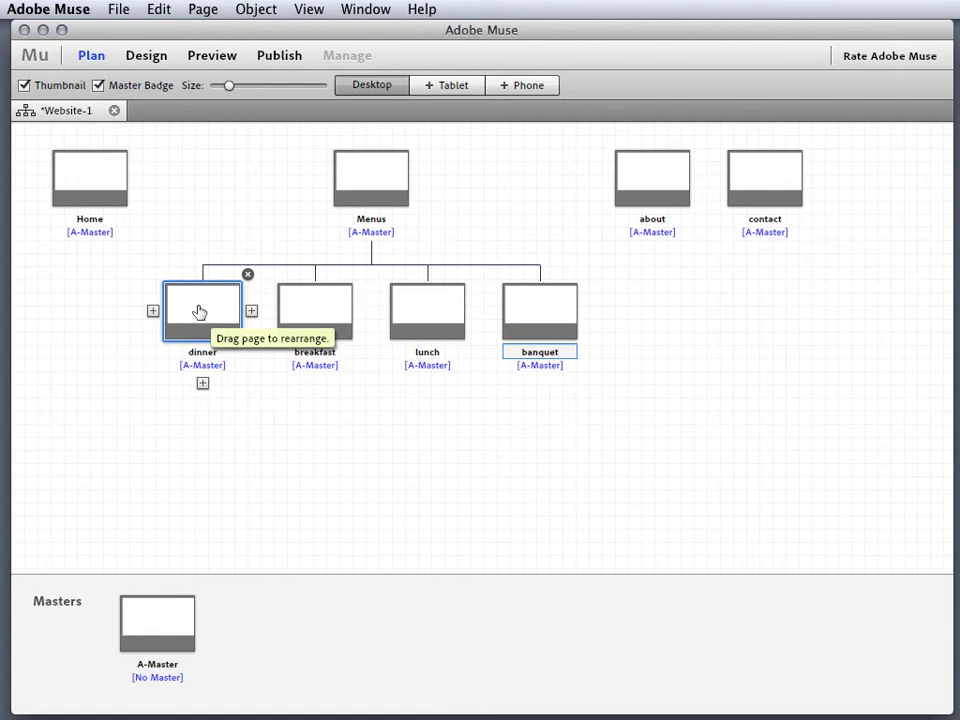
# Move dinner after lunch so Menus reads breakfast, lunch, dinner, banquet, then save with Cmd+S
pyautogui.moveTo(199, 312); pyautogui.dragTo(480, 319)
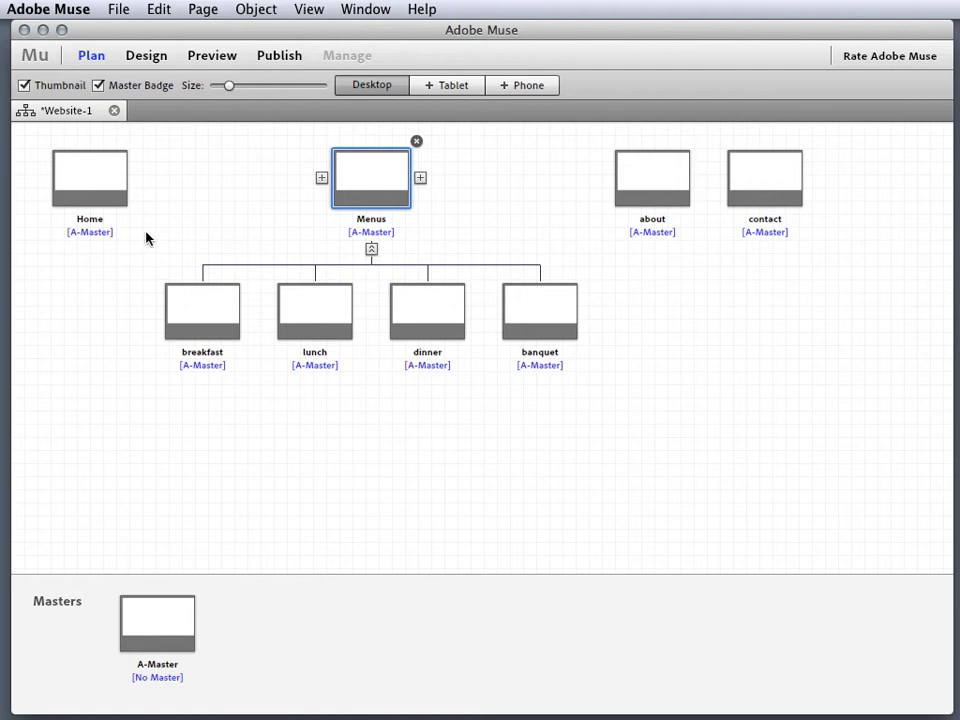
pyautogui.click(370, 250)
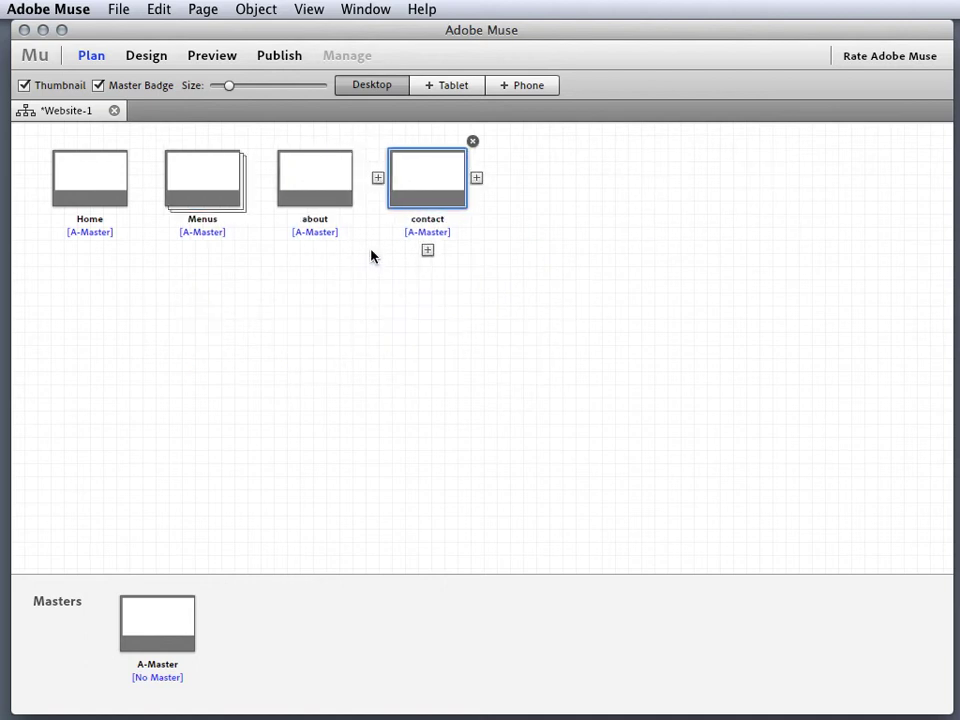
pyautogui.click(202, 250)
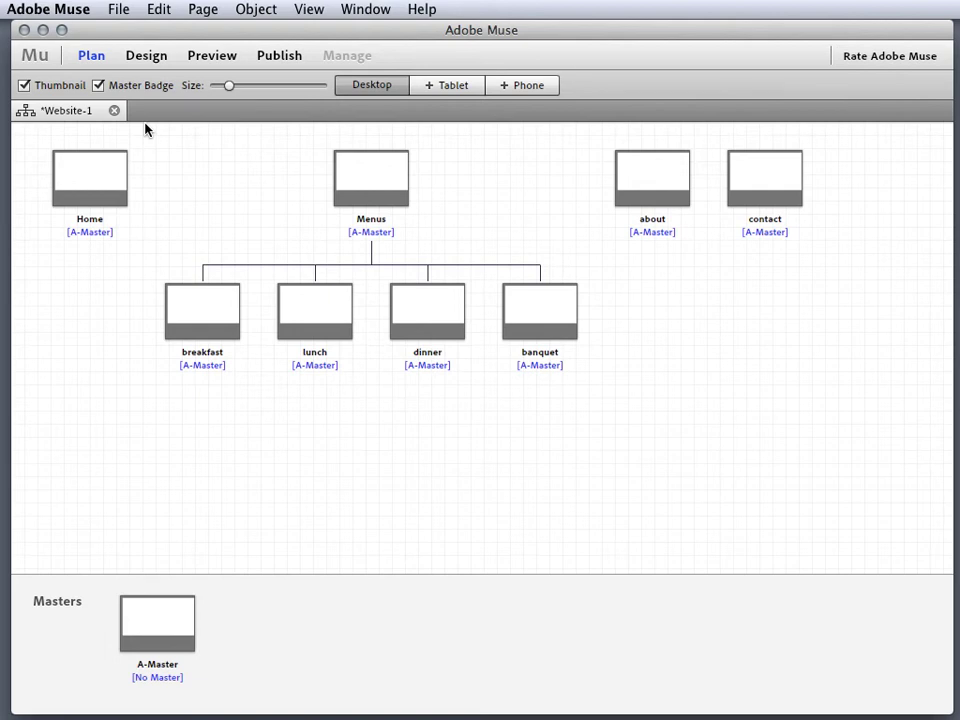
pyautogui.press('super+s')
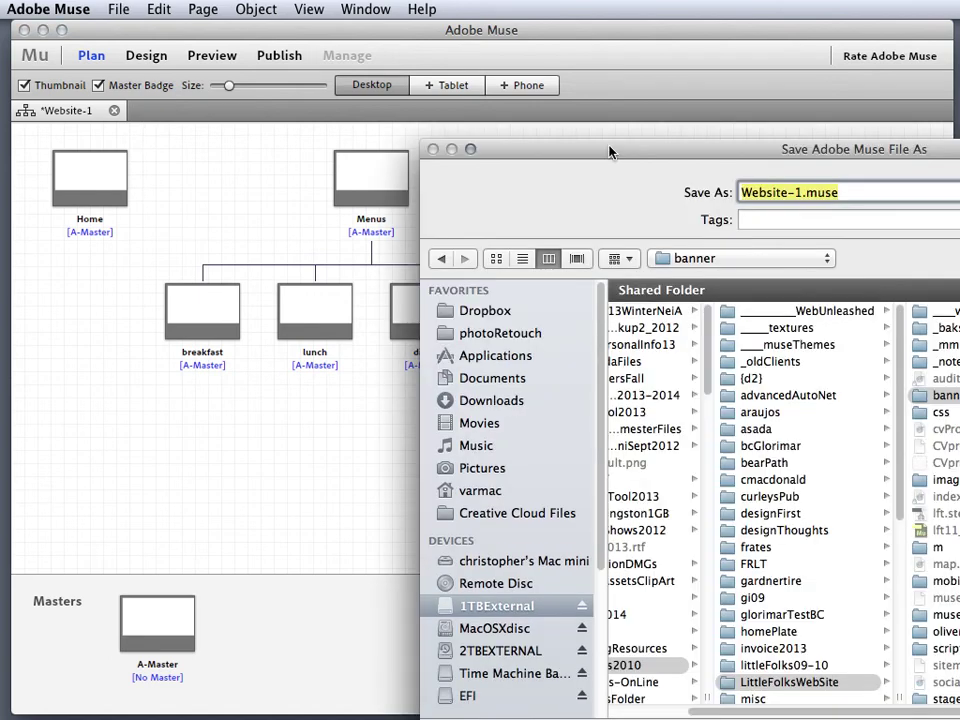
# Create a new demoFor1600 folder on the Desktop in the save dialog
pyautogui.moveTo(611, 150); pyautogui.dragTo(341, 116)
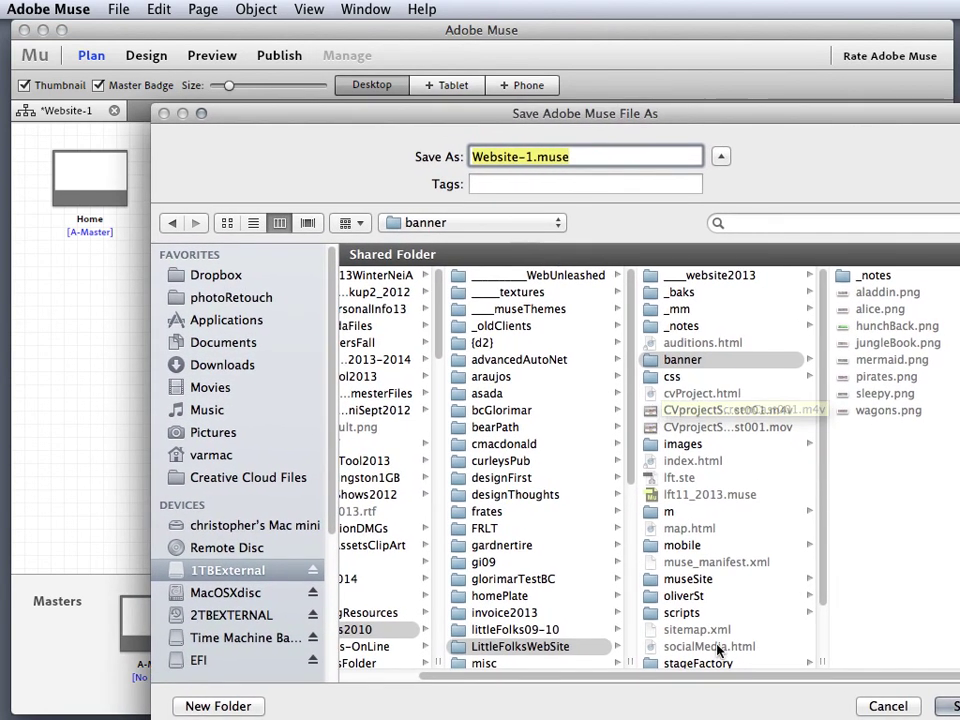
pyautogui.moveTo(590, 677); pyautogui.dragTo(508, 677)
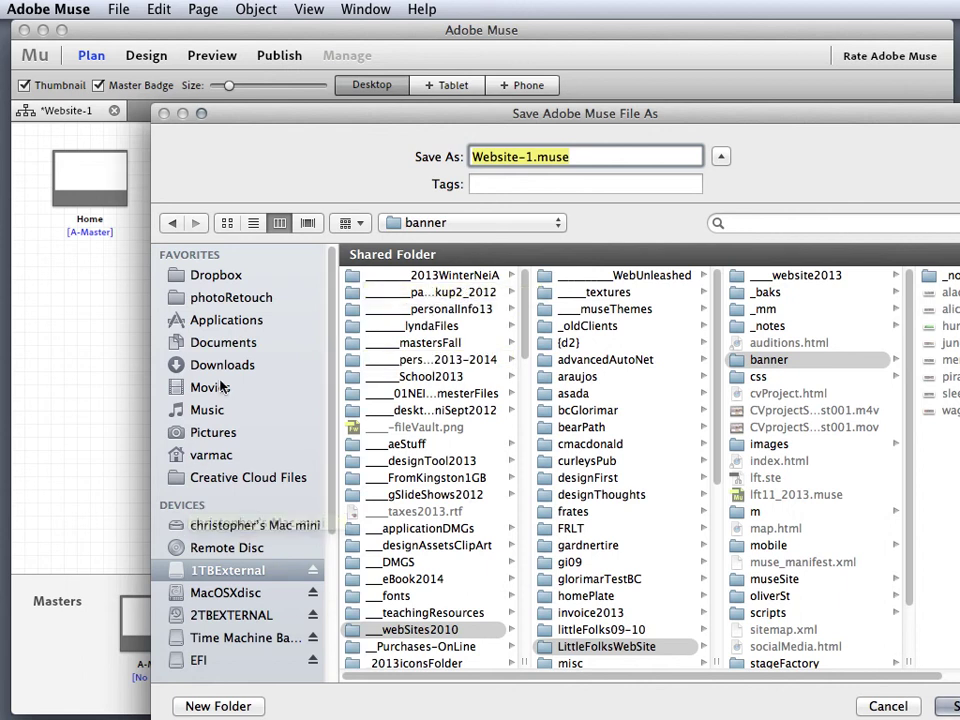
pyautogui.click(240, 456)
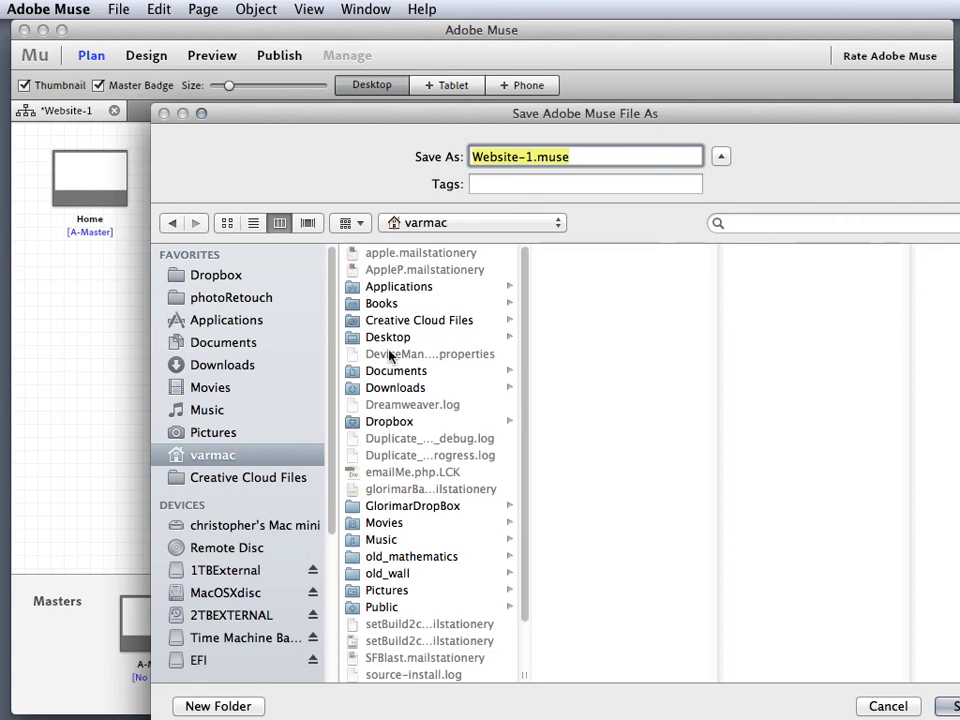
pyautogui.click(378, 337)
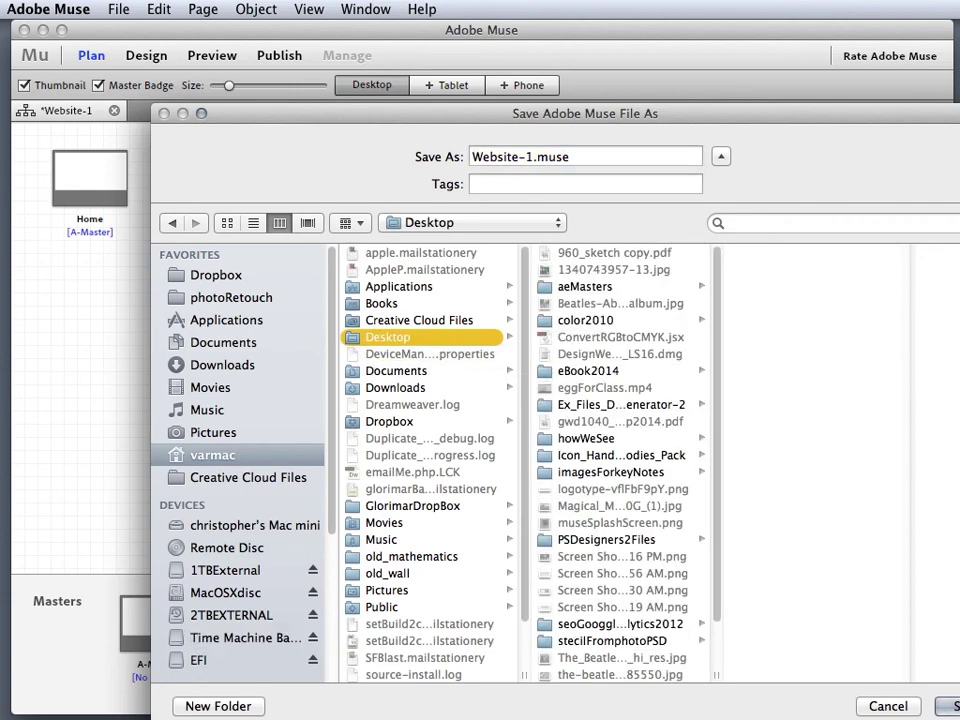
pyautogui.click(186, 706)
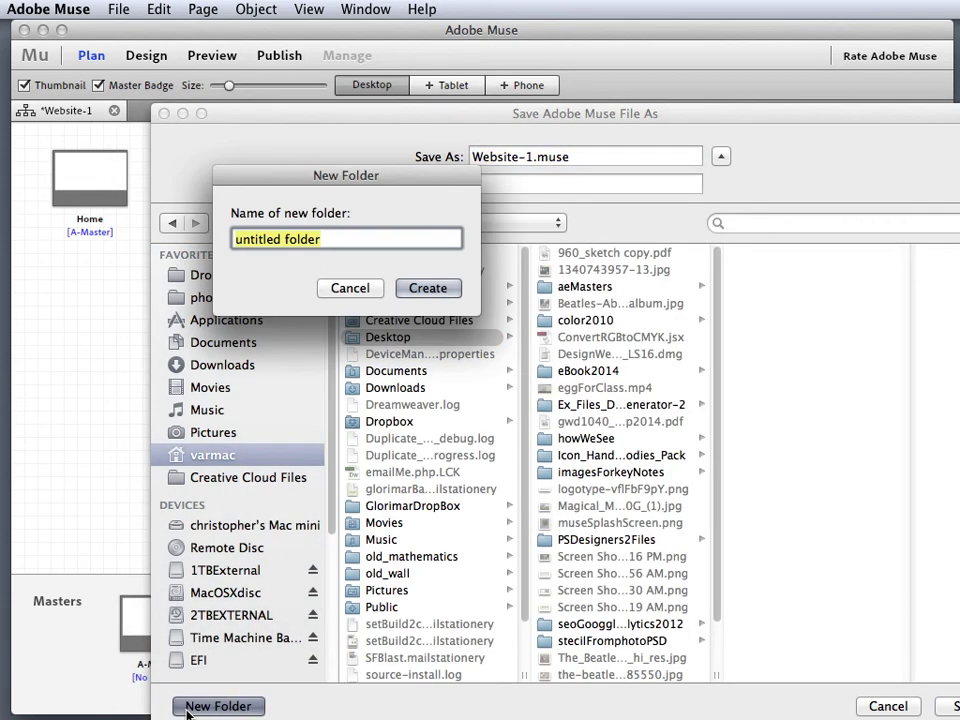
pyautogui.write('demoFor1600')
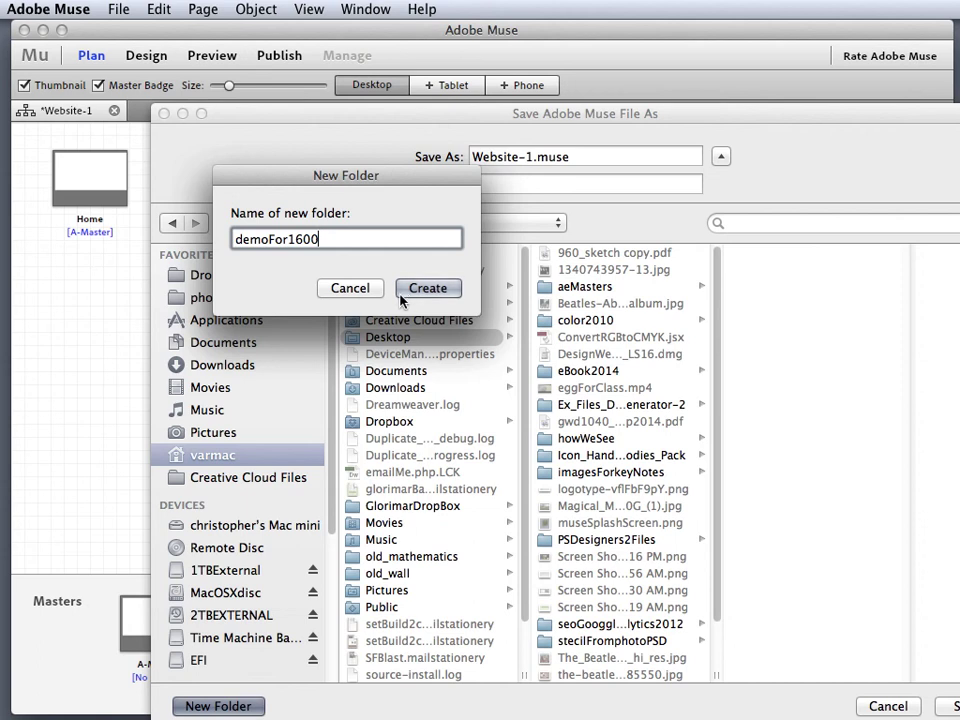
pyautogui.click(426, 288)
# Name the site file wireFrameDemo
pyautogui.click(530, 158)
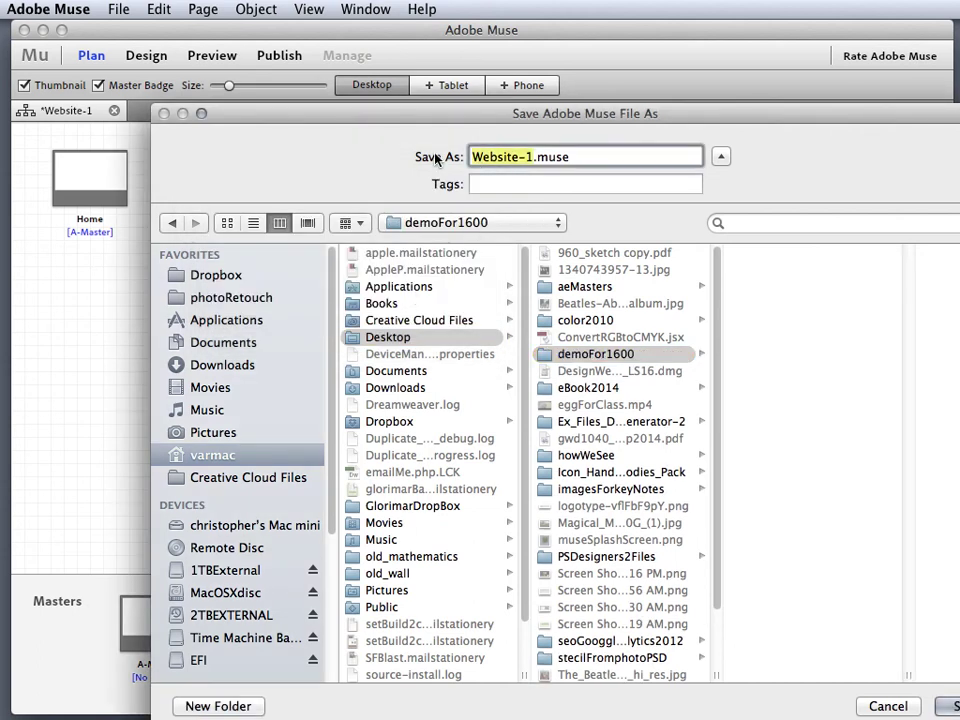
pyautogui.write('wireFrameDemo')
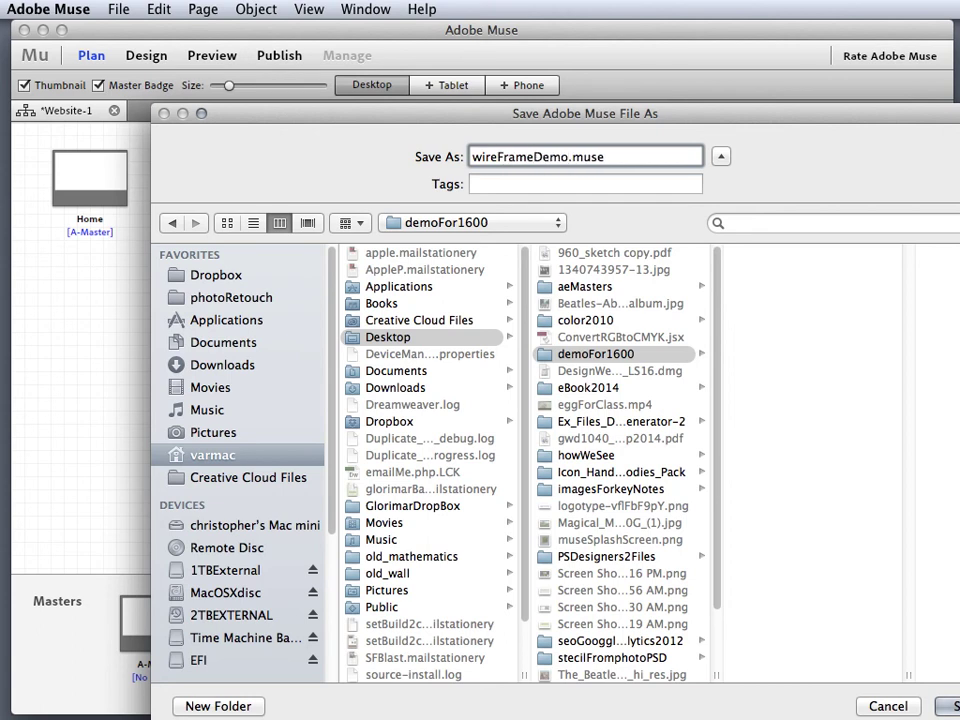
pyautogui.moveTo(787, 141); pyautogui.dragTo(667, 131)
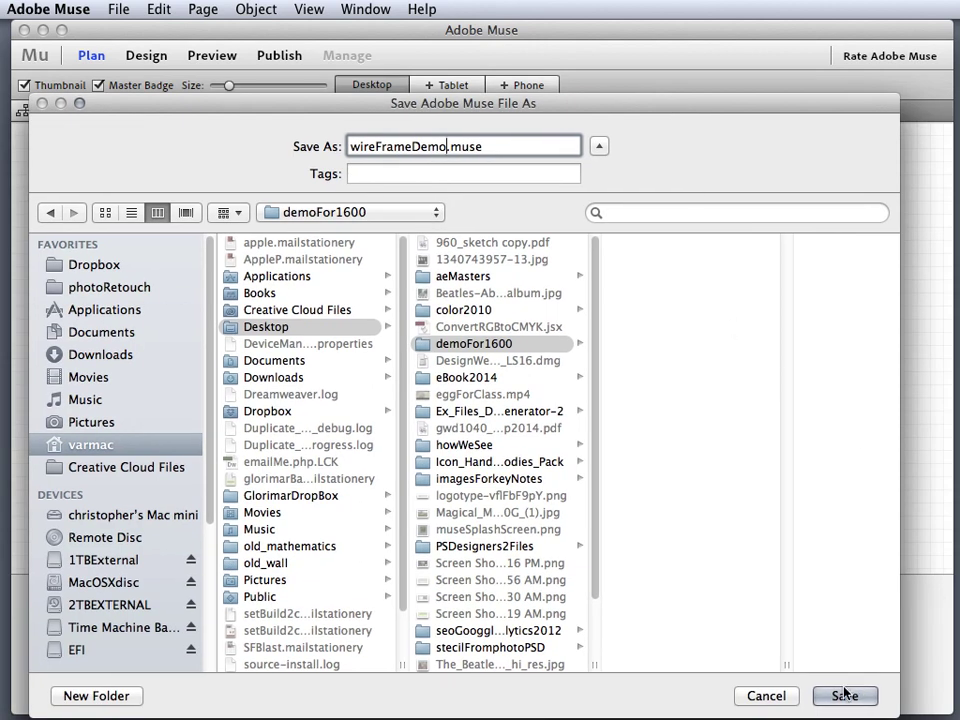
# Save the site as wireFrameDemo.muse in the demoFor1600 folder
pyautogui.click(845, 694)
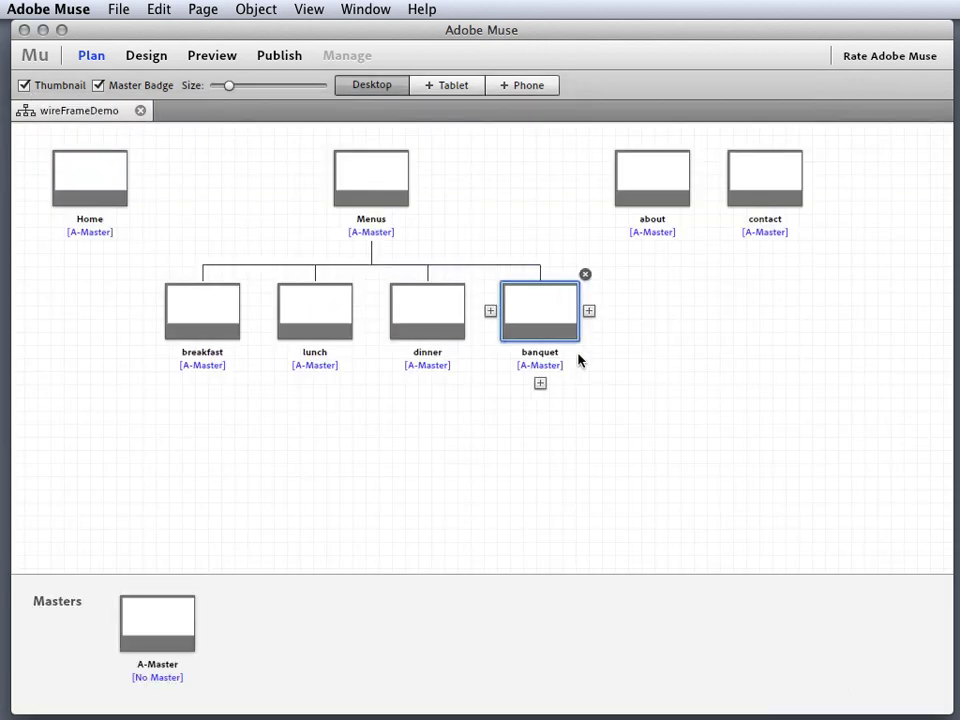